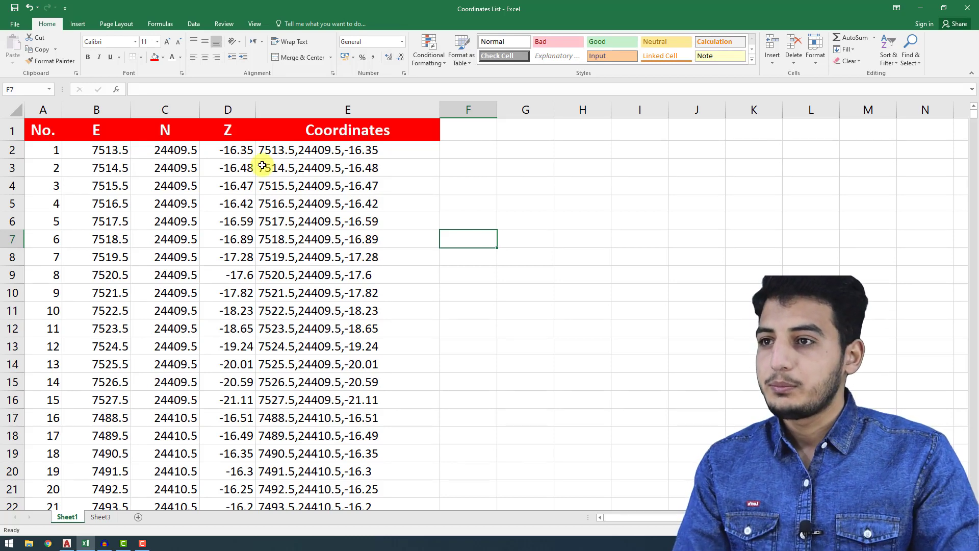
- Copy the combined coordinate values in Excel cells E2:E202, then switch to AutoCAD
left_click(278, 149)
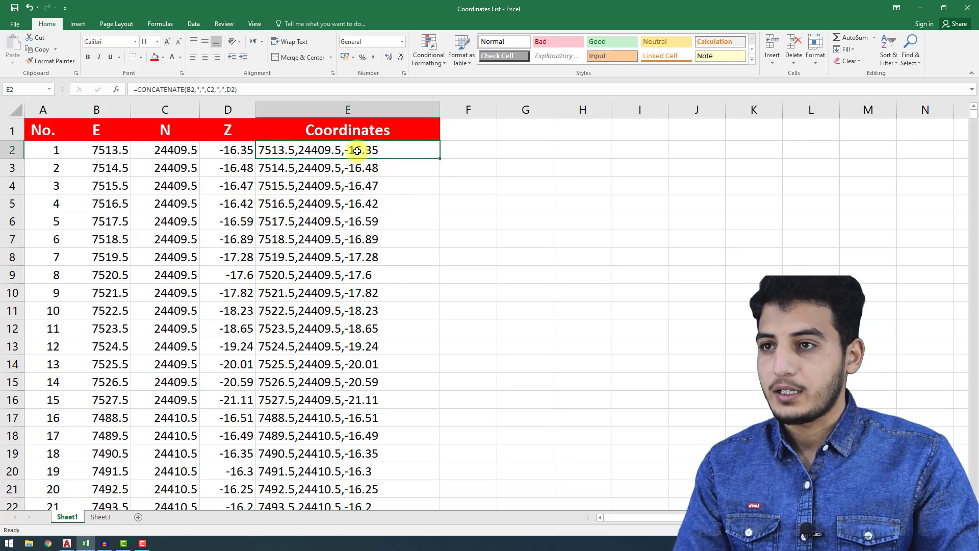
mouse_move(357, 151)
left_mouse_down()
mouse_move(344, 532)
mouse_move(368, 147)
mouse_move(374, 290)
left_mouse_up()
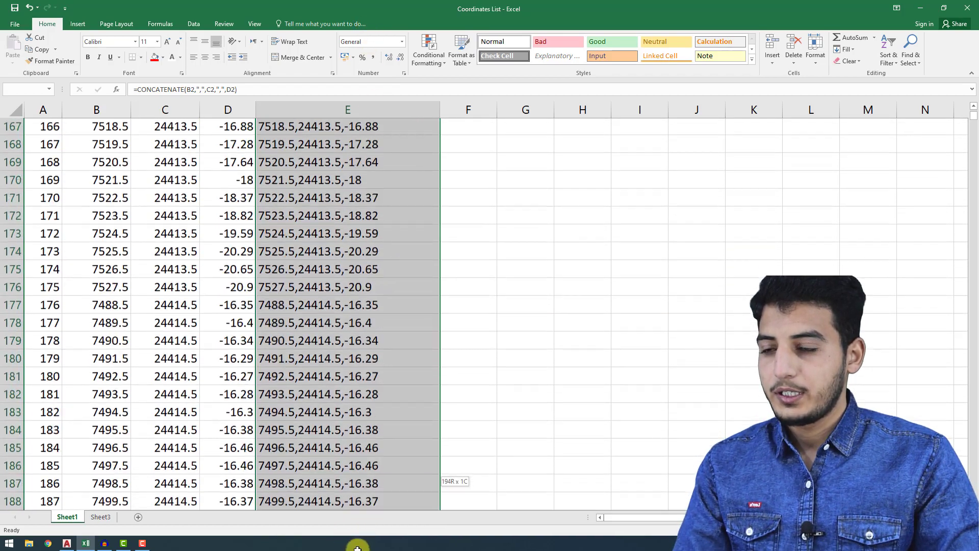
scroll(396, 319, "up", 19)
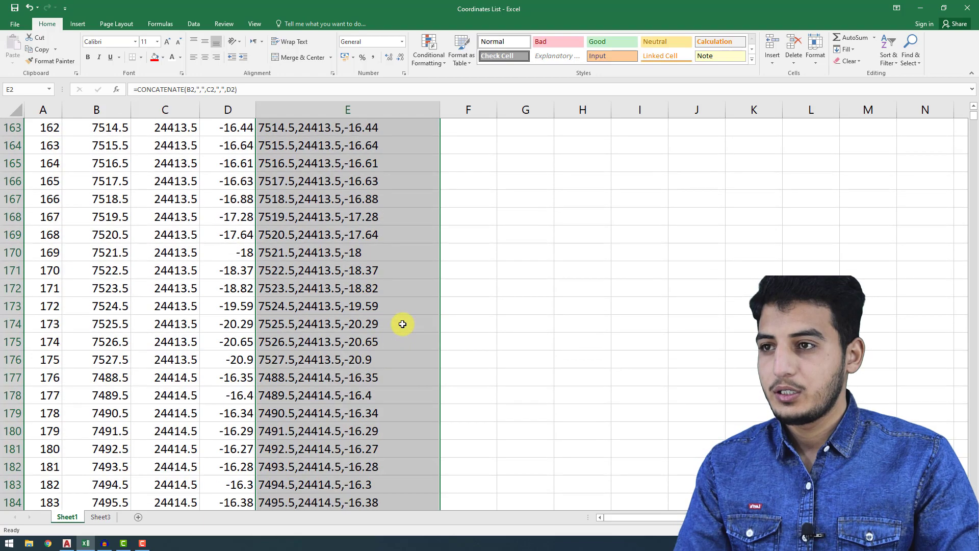
scroll(362, 330, "up", 10)
scroll(362, 330, "up", 10)
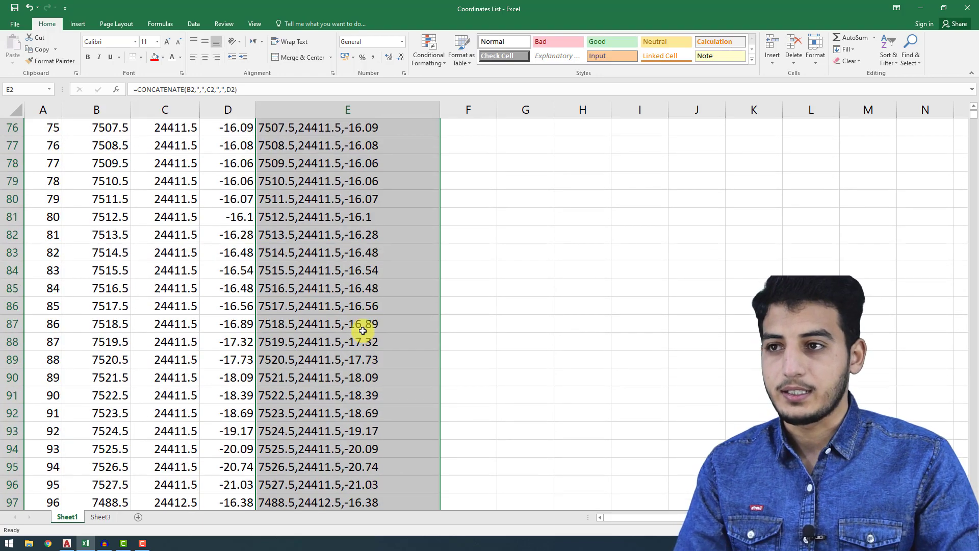
scroll(363, 330, "up", 9)
scroll(362, 330, "up", 16)
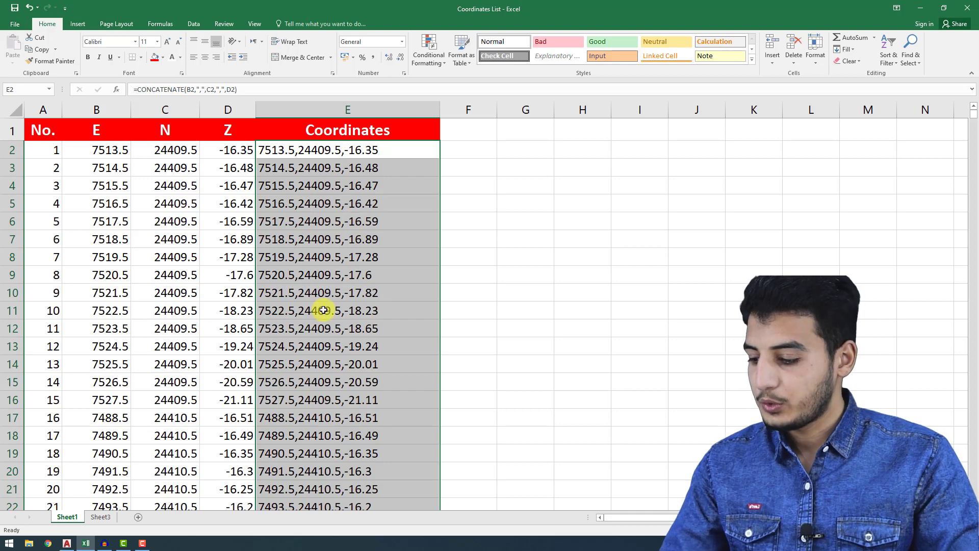
right_click(317, 236)
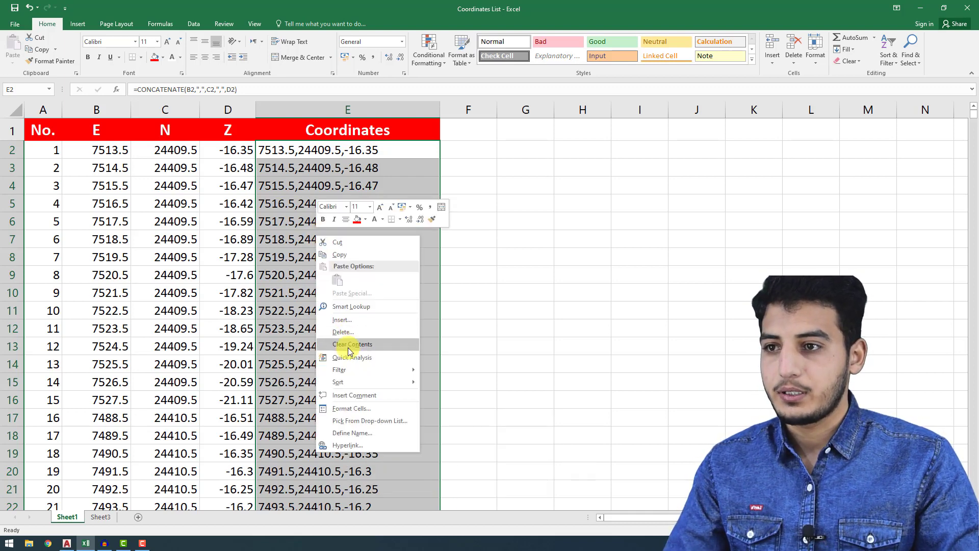
left_click(337, 255)
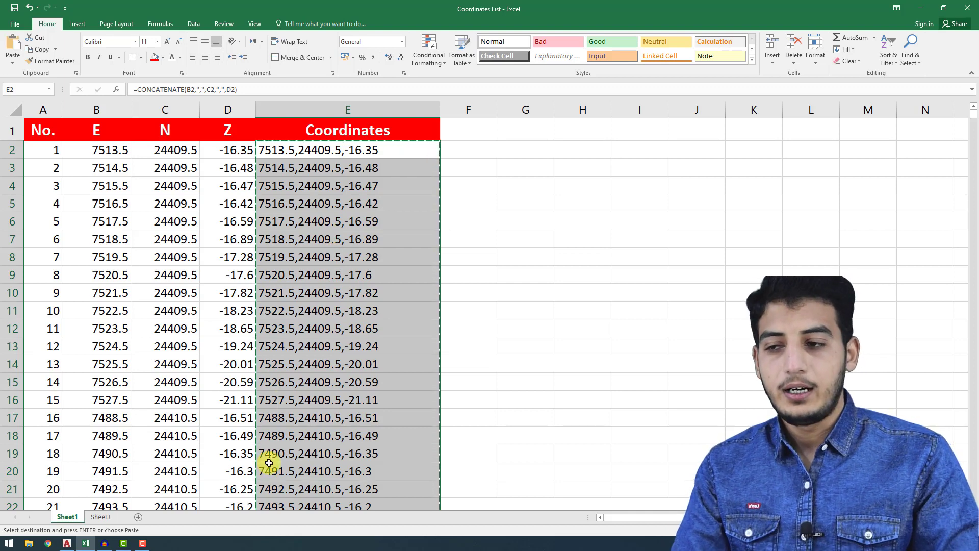
left_click(67, 543)
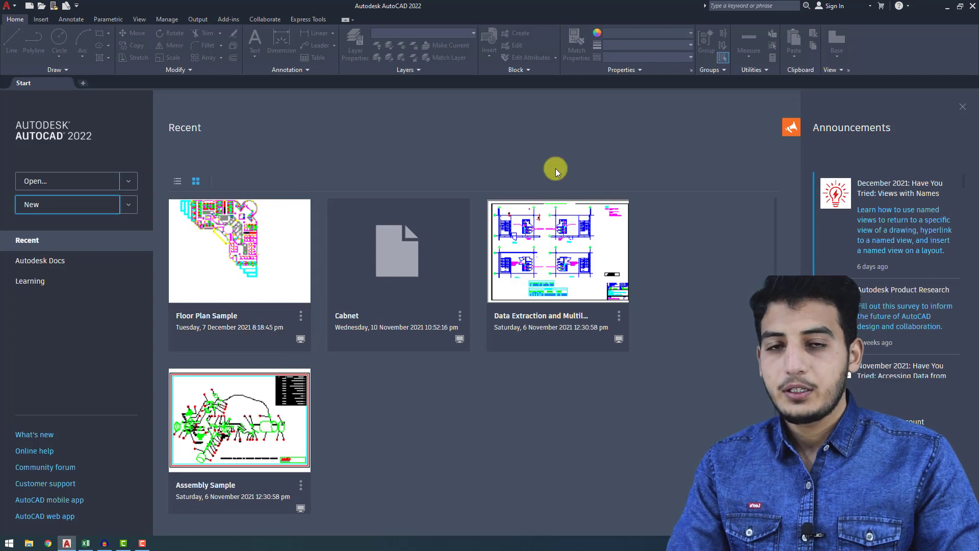
- Create a new blank drawing (Drawing2) from the AutoCAD Start page
left_click(31, 205)
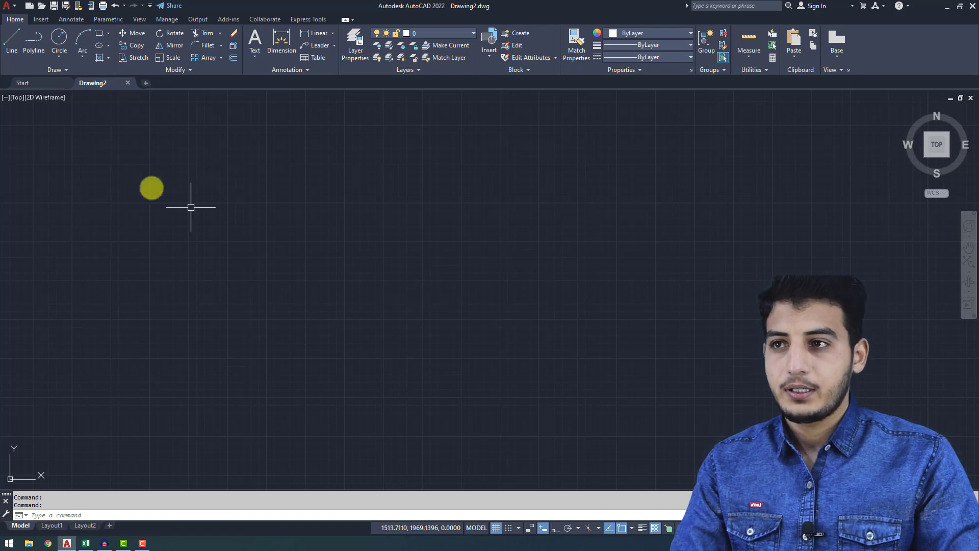
- Start Multiple Points and paste the copied Excel coordinates into the command line
left_click(62, 70)
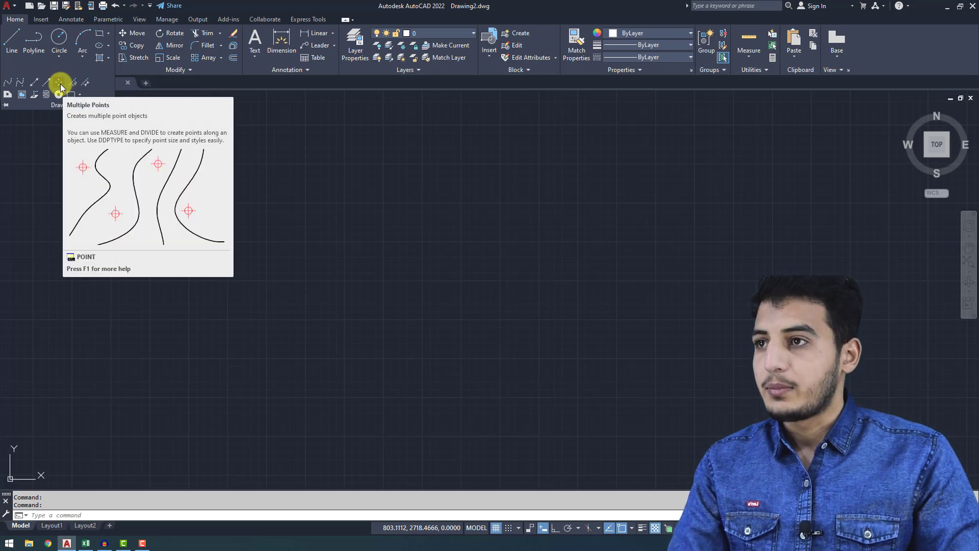
left_click(60, 84)
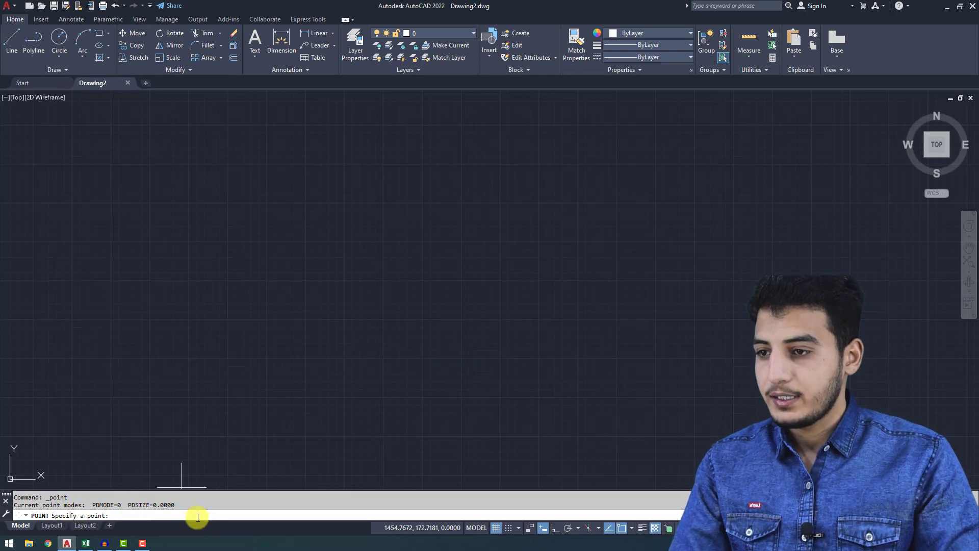
right_click(133, 516)
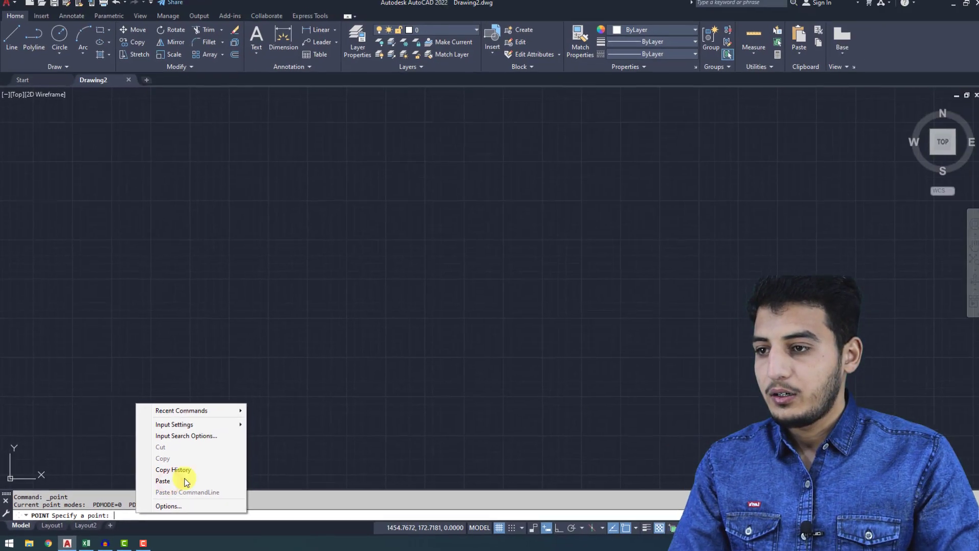
left_click(185, 480)
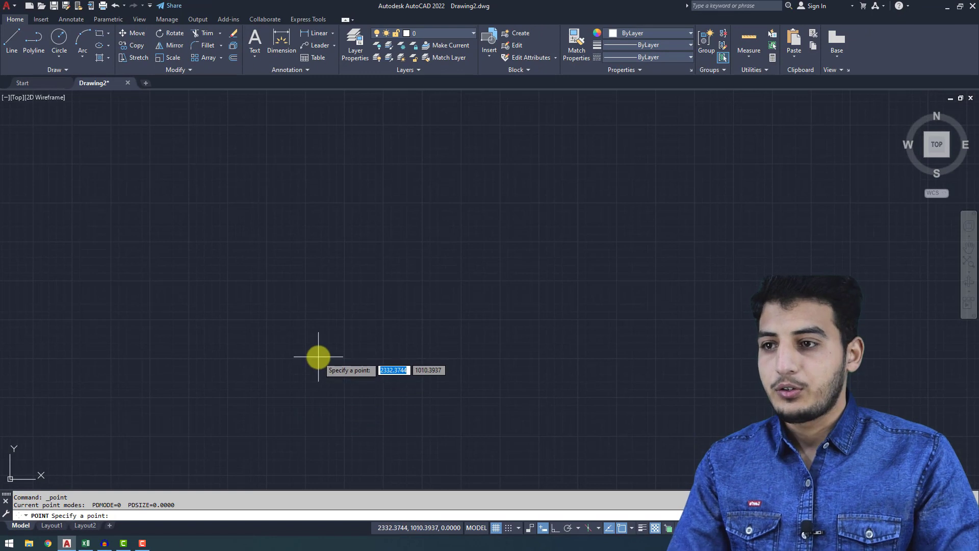
- Cancel the POINT command with Esc, then open and close the viewport [-] menu
key("Escape")
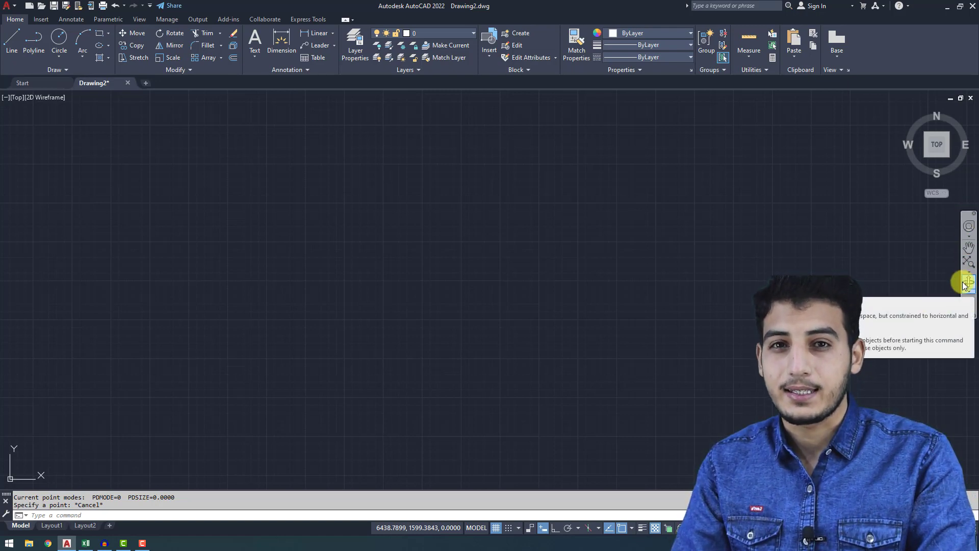
left_click(6, 97)
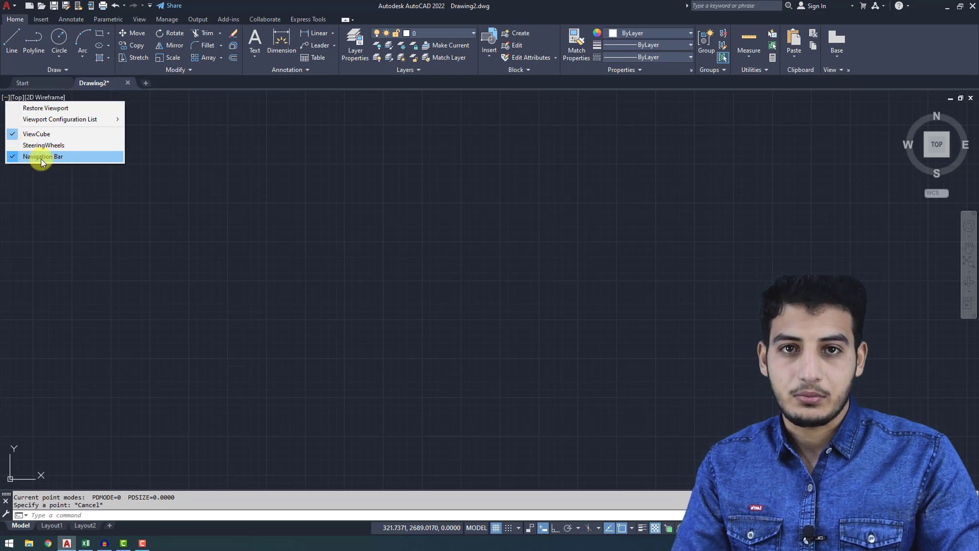
left_click(247, 284)
left_click(944, 313)
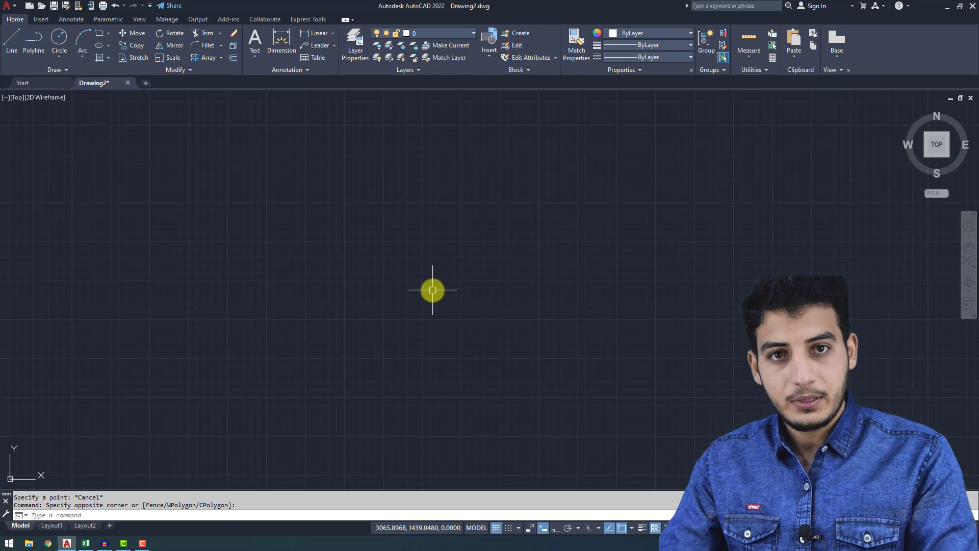
- Zoom Extents (Z, E) to show the full grid of imported points
type("z")
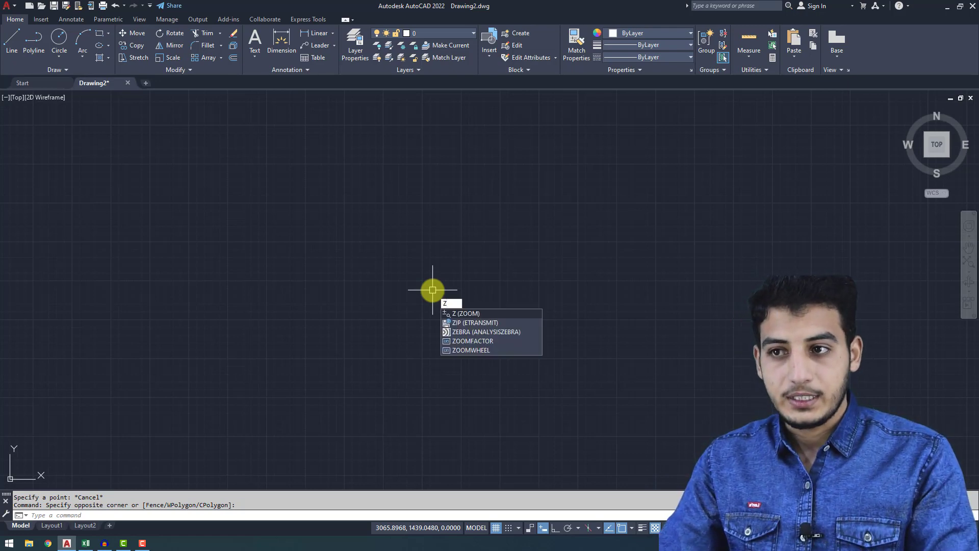
key("Return")
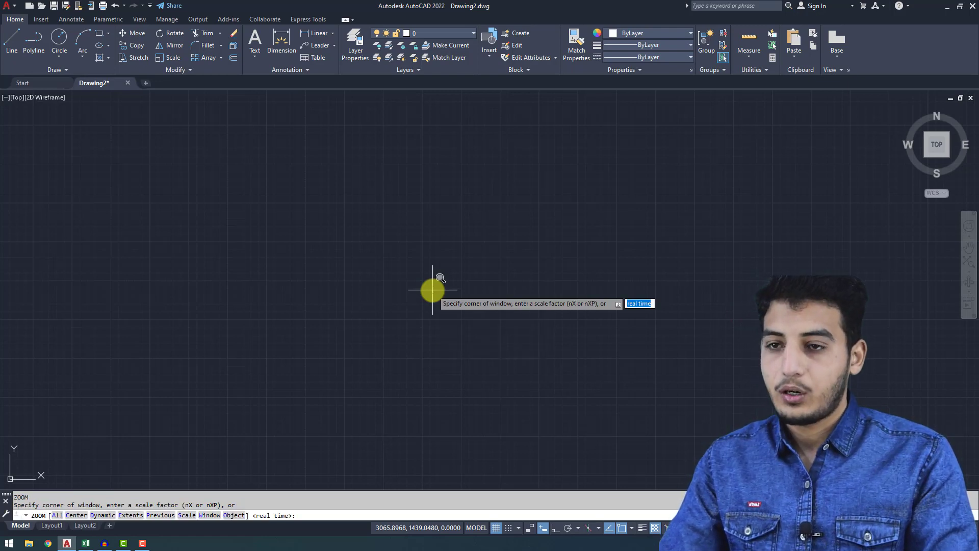
type("e")
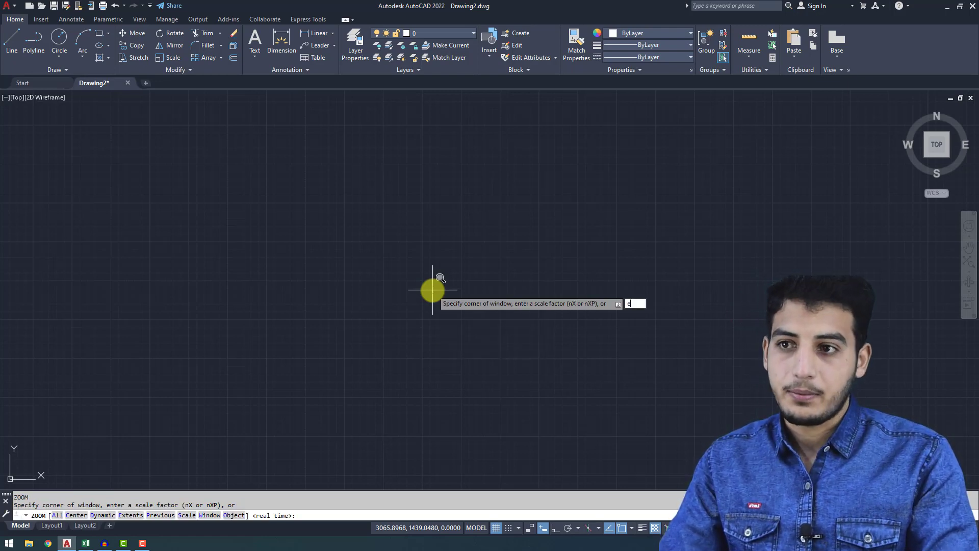
key("Return")
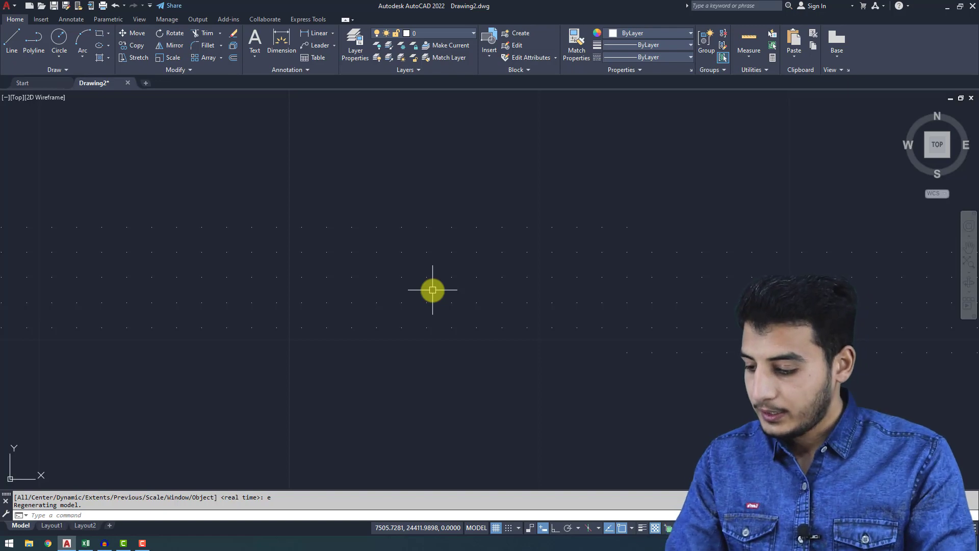
- Set the point style (PTYPE) to circle-with-X, sized 5 in absolute units
type("PTY")
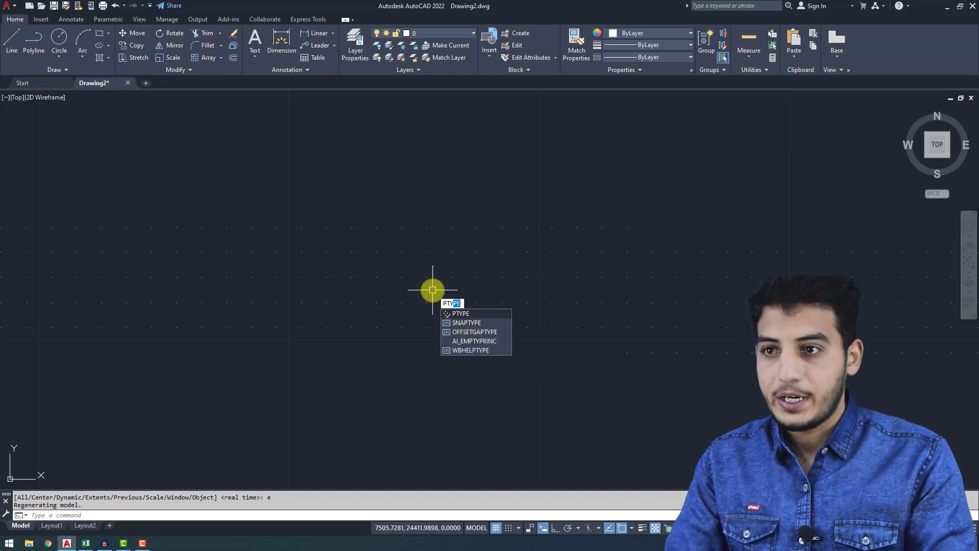
key("Return")
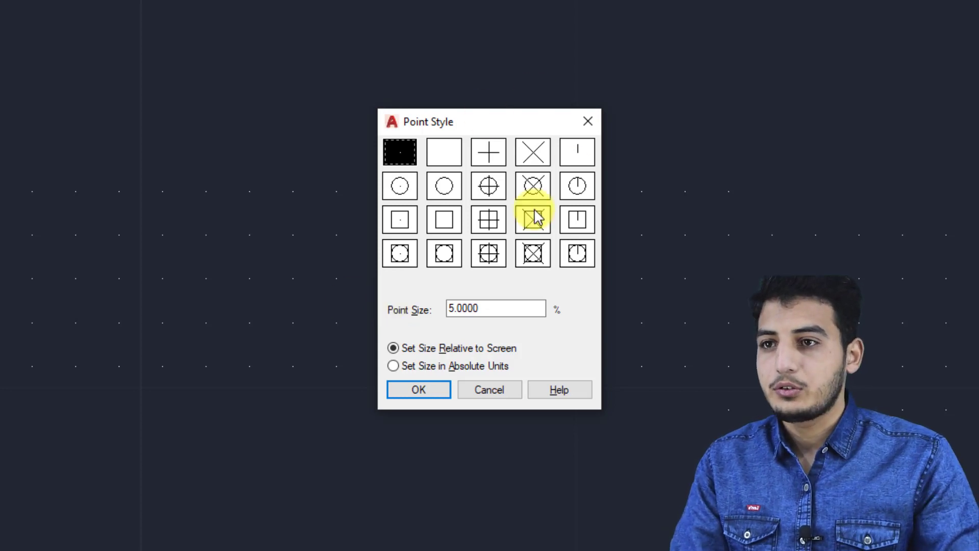
left_click(529, 193)
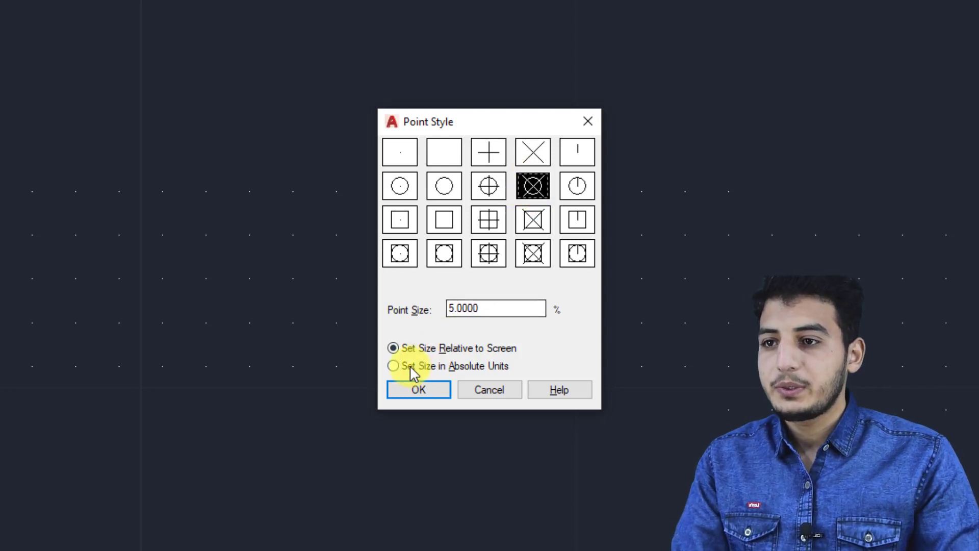
left_click(437, 367)
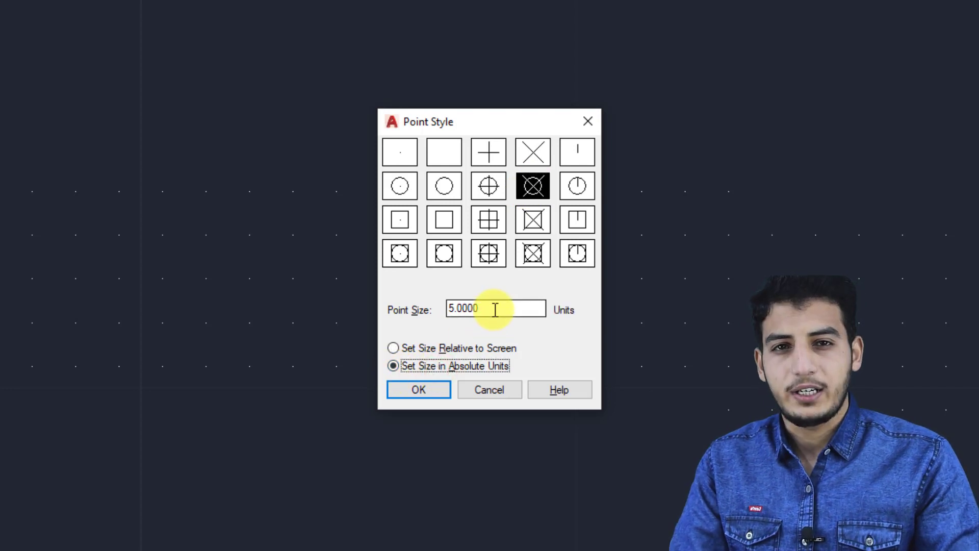
left_click(432, 388)
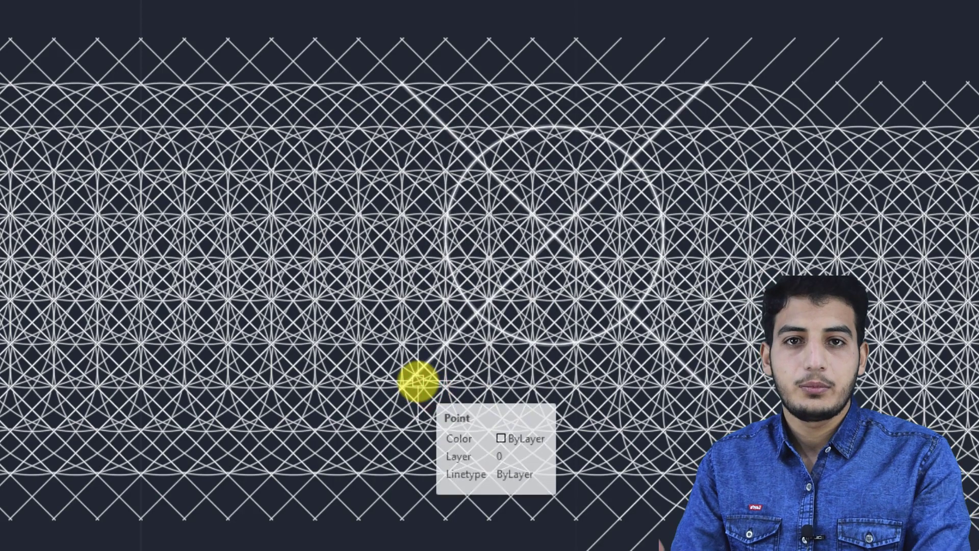
mouse_move(418, 381)
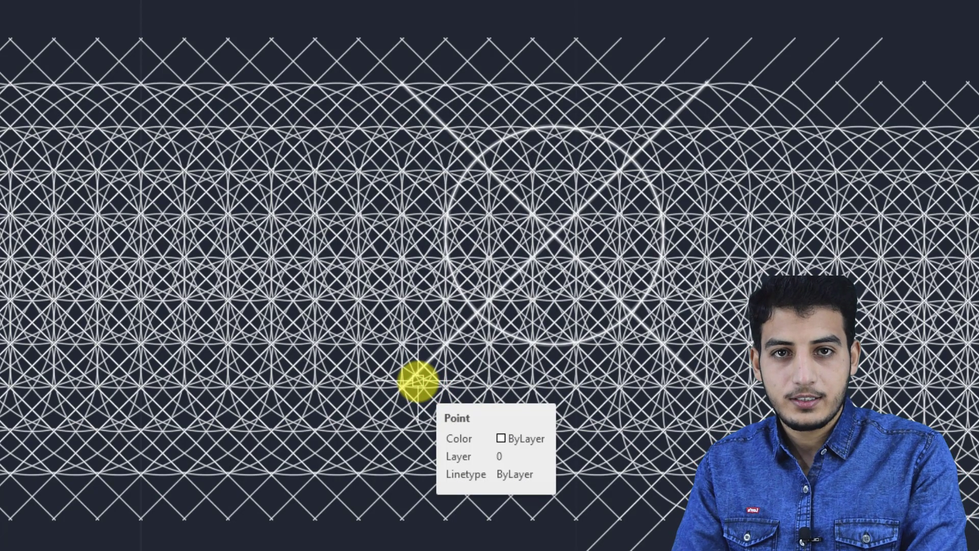
- Change the point size to 0.1 absolute units in PTYPE
type("PTYPE")
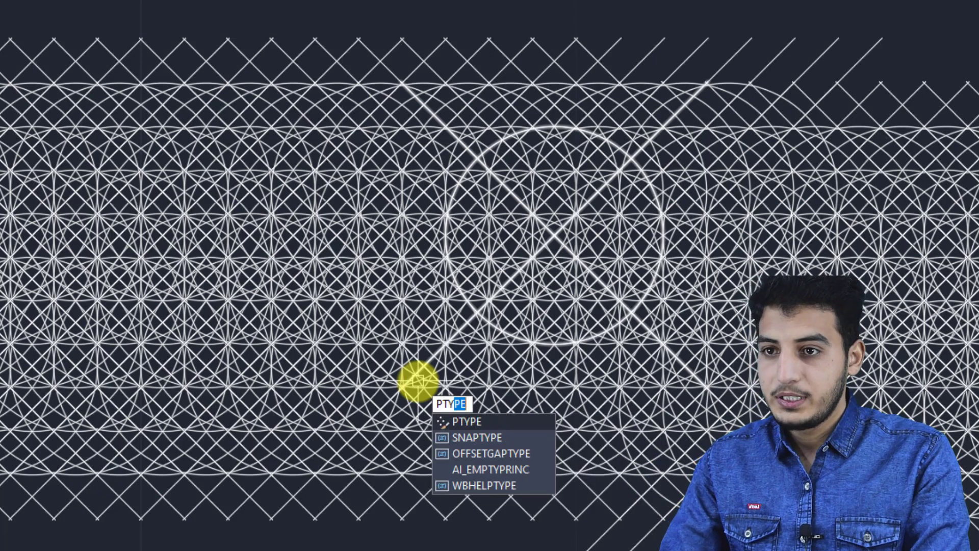
key("Return")
double_click(466, 309)
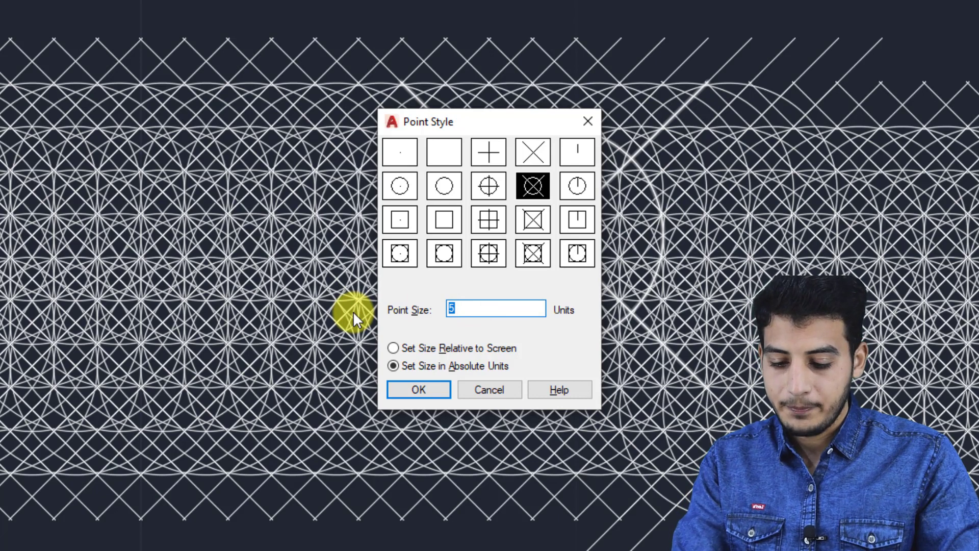
type("0.1")
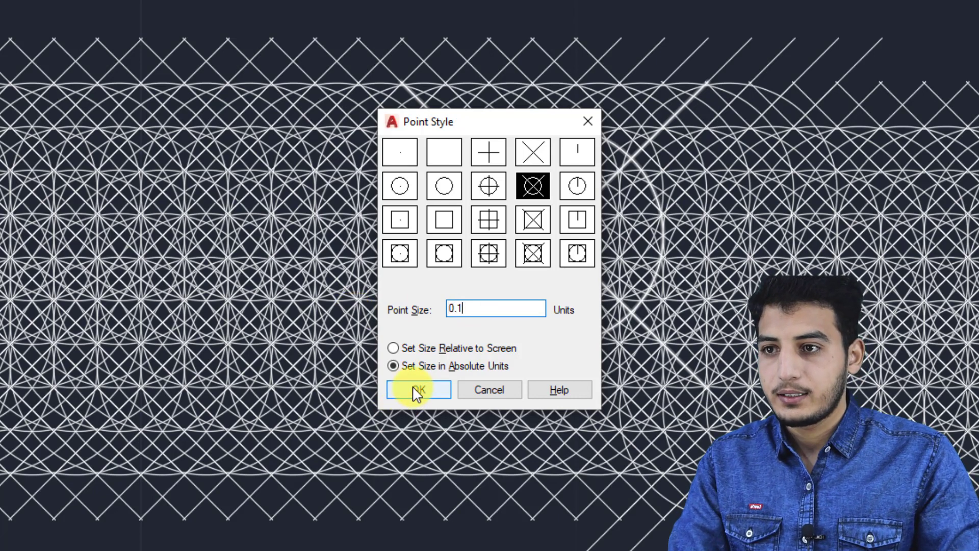
left_click(415, 391)
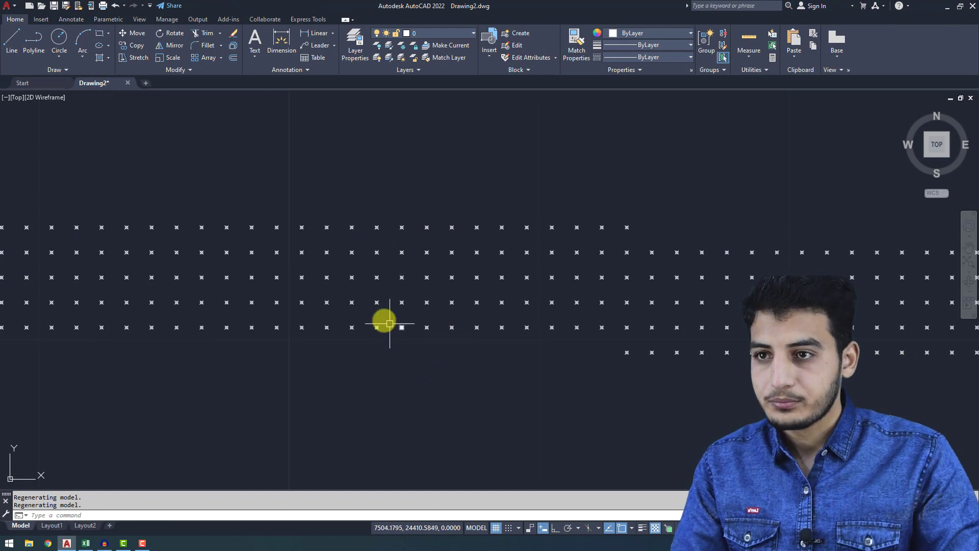
scroll(382, 321, "down", 5)
scroll(376, 306, "up", 5)
mouse_move(489, 300)
middle_mouse_down()
mouse_move(382, 278)
mouse_move(571, 317)
mouse_move(262, 275)
mouse_move(373, 276)
middle_mouse_up()
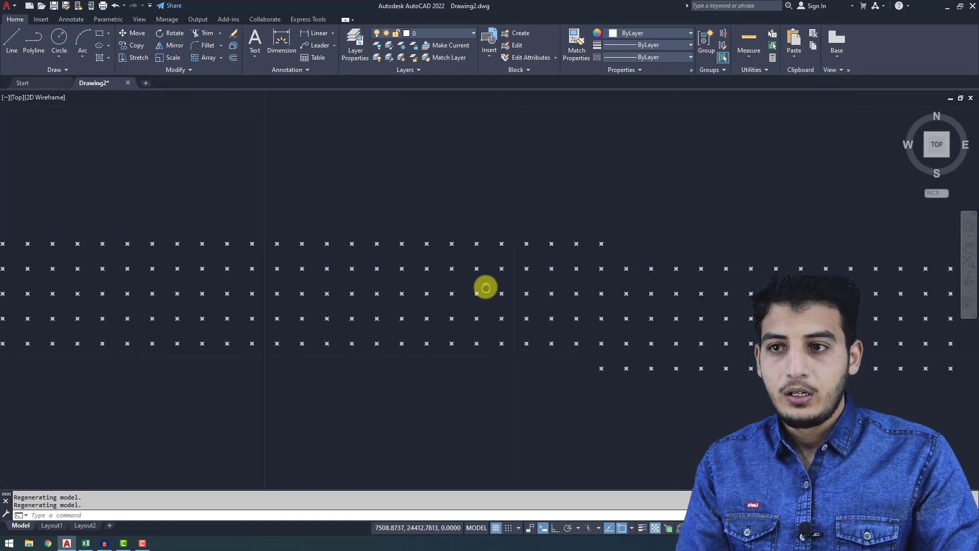
scroll(479, 278, "down", 10)
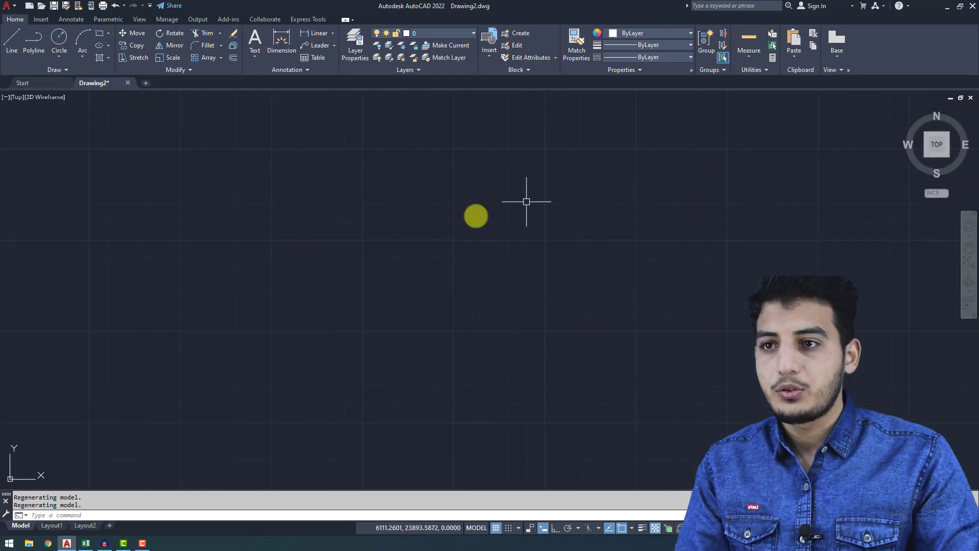
scroll(410, 296, "down", 3)
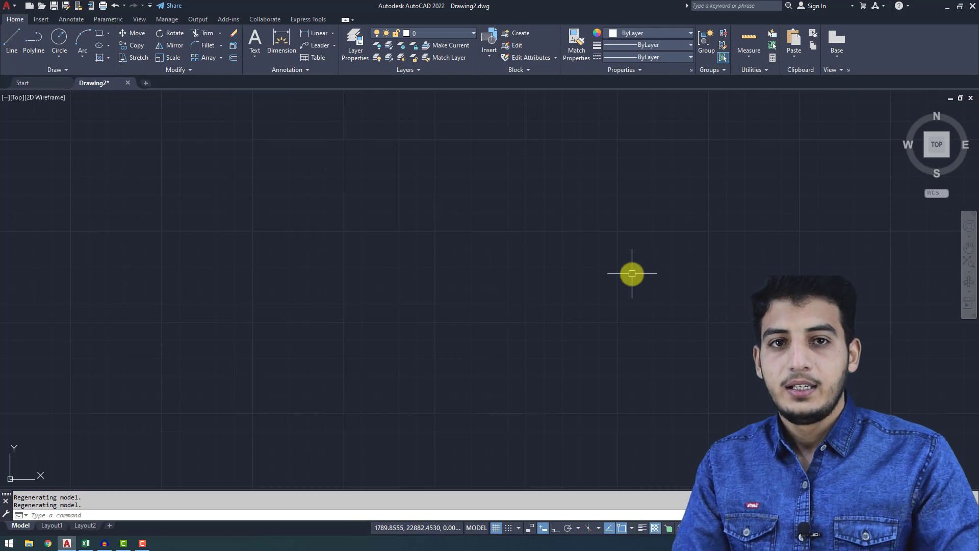
middle_click_drag(558, 265, 558, 264)
middle_click(557, 265)
middle_click(558, 264)
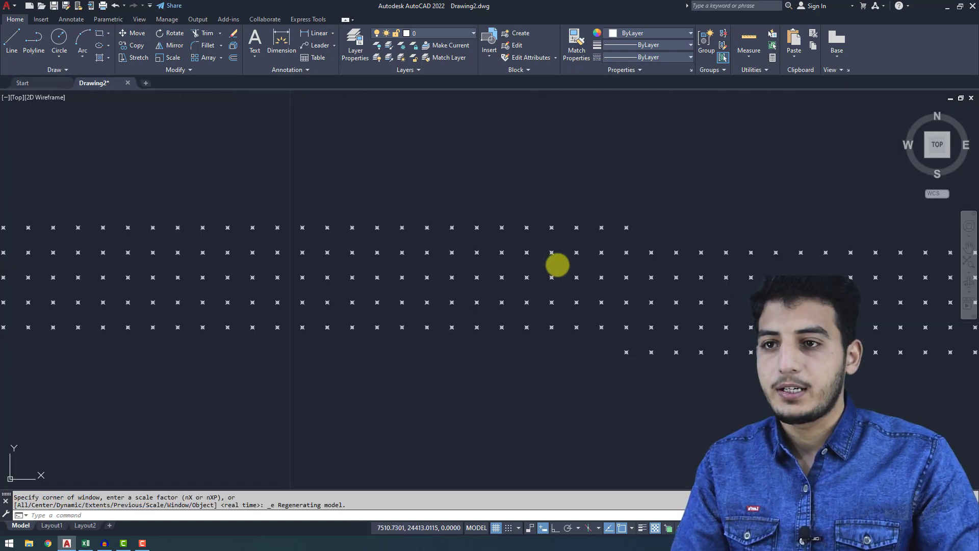